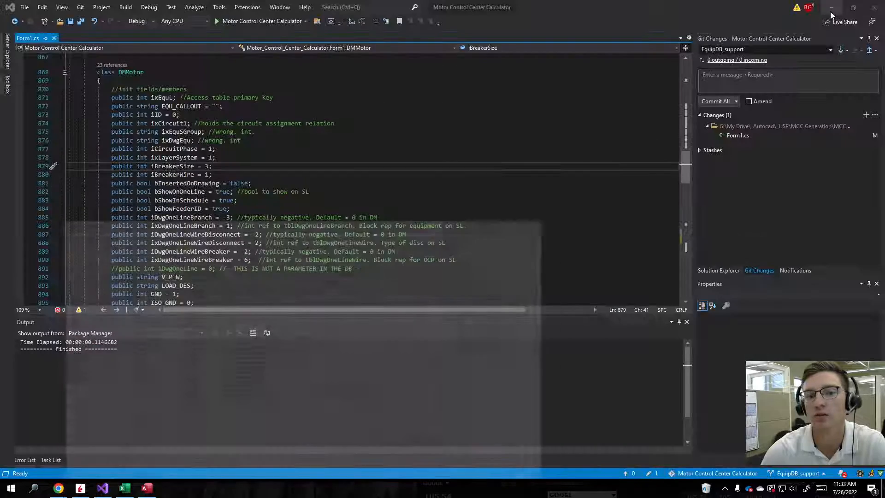
# Review the field declarations of the DMMotor class in Form1.cs
pyautogui.moveTo(111, 98); pyautogui.dragTo(240, 200)
pyautogui.click(249, 277)
pyautogui.scroll(1, 244, 230)
pyautogui.scroll(-3, 244, 231)
pyautogui.scroll(2, 244, 230)
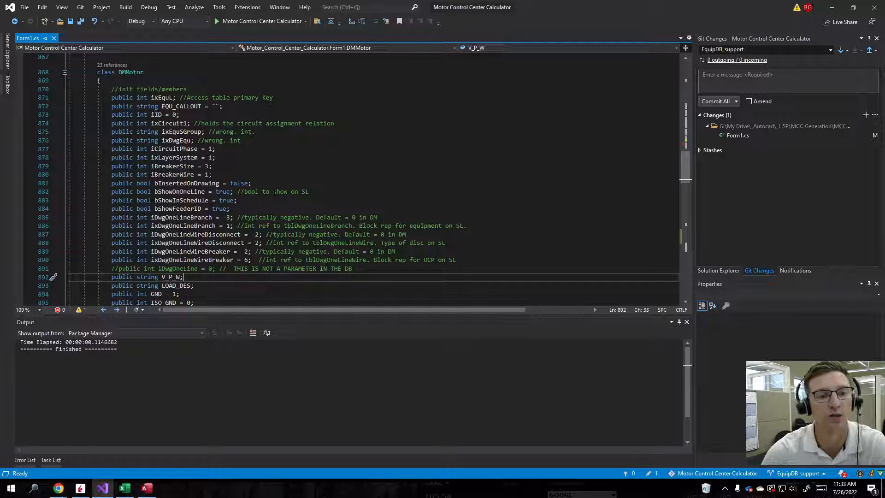
# Switch to Access, close the Electrical table's design and open the Database Documenter
pyautogui.click(146, 487)
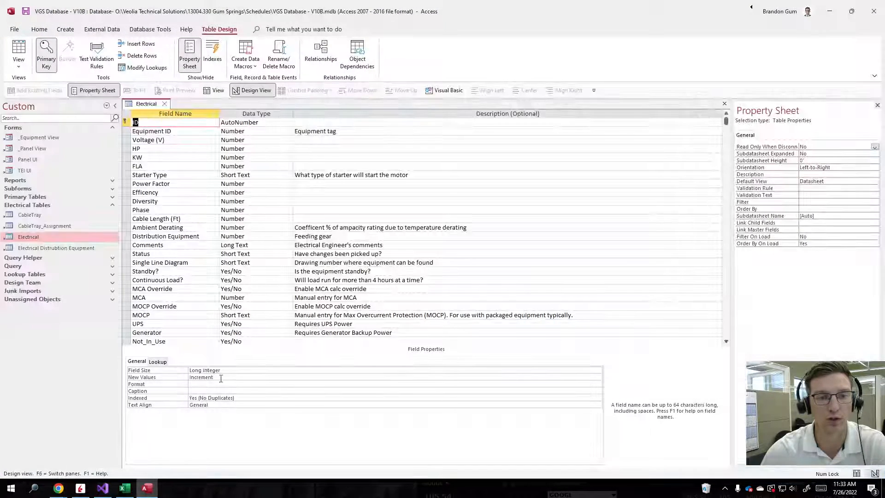
pyautogui.click(164, 105)
pyautogui.click(155, 30)
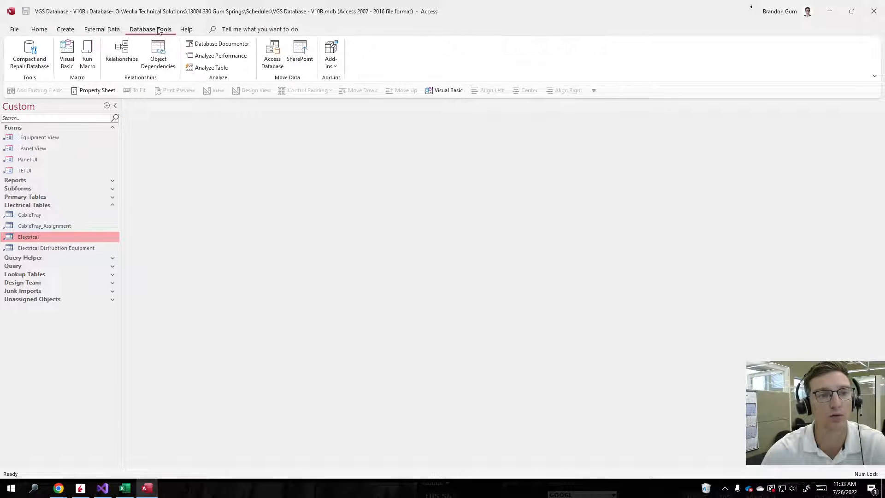
pyautogui.click(229, 47)
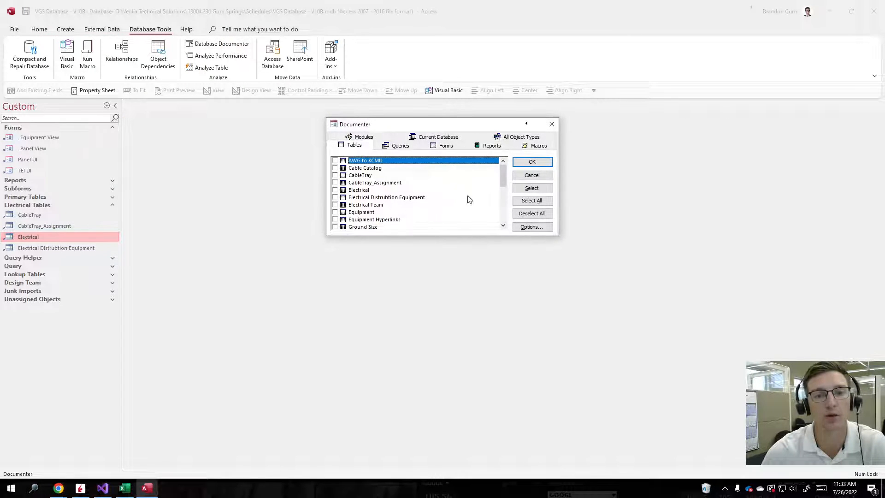
# Generate the definition report for the Electrical table, including only names, data types and sizes for its fields
pyautogui.click(335, 190)
pyautogui.click(533, 227)
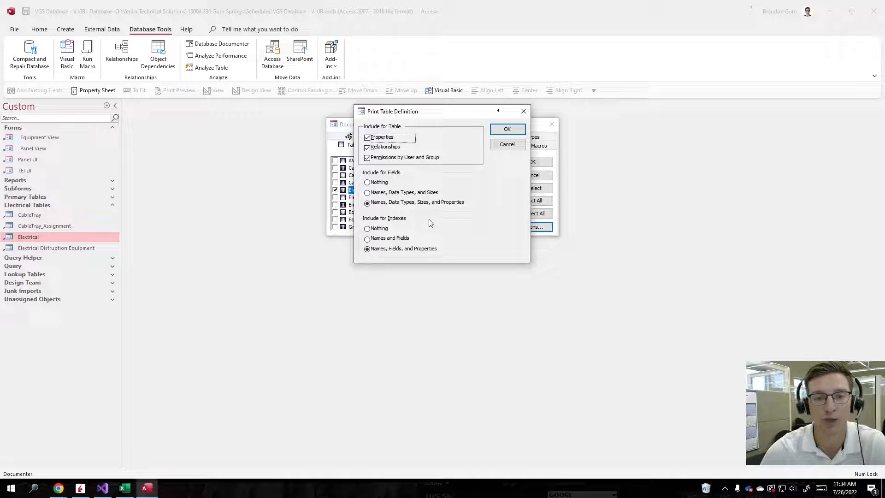
pyautogui.click(434, 193)
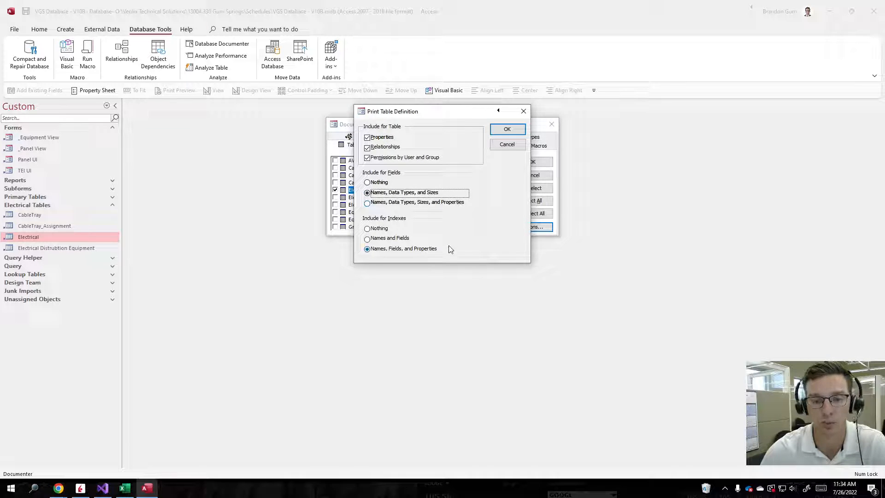
pyautogui.click(507, 130)
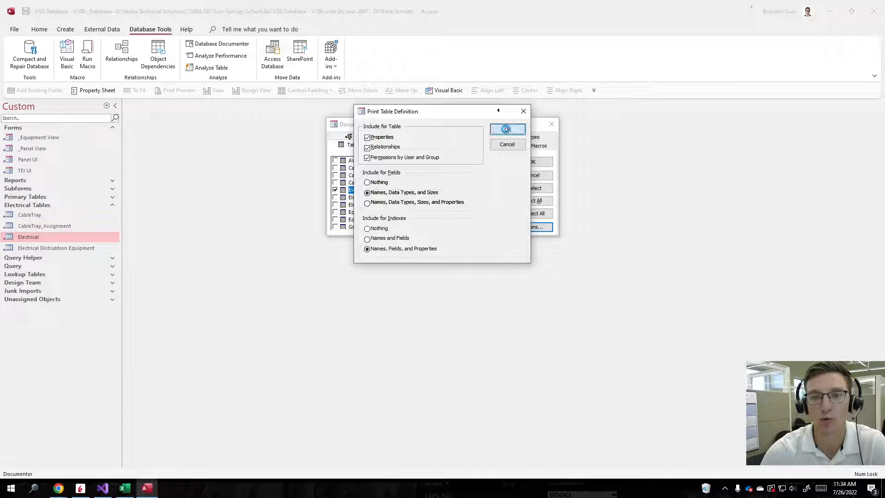
pyautogui.click(539, 162)
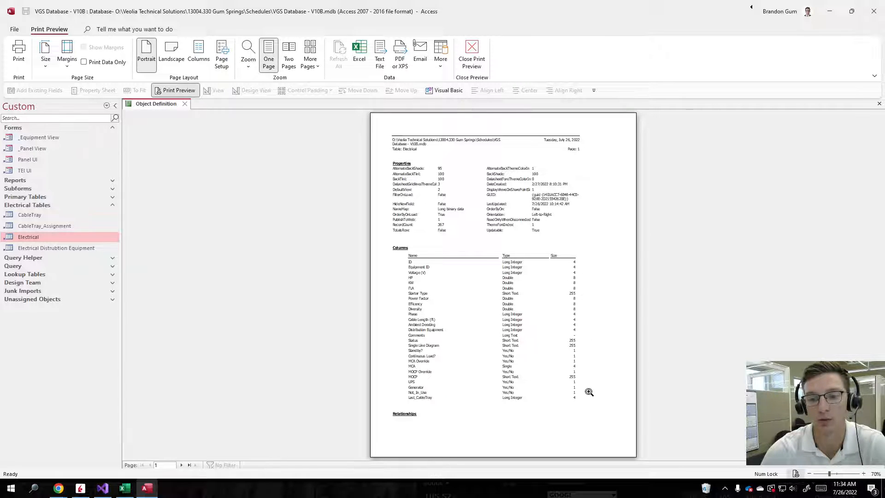
# Export the definition report to Excel as doc_rptObjects.xls, replacing the existing file and opening the result
pyautogui.click(358, 69)
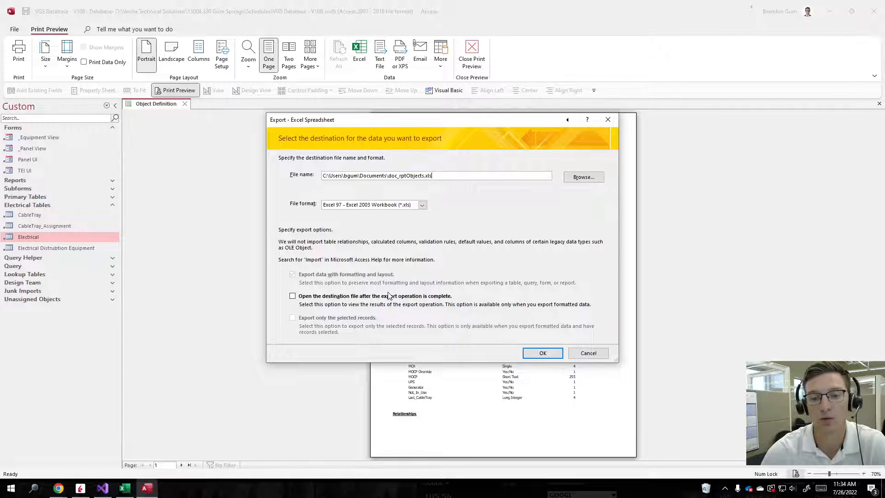
pyautogui.click(543, 353)
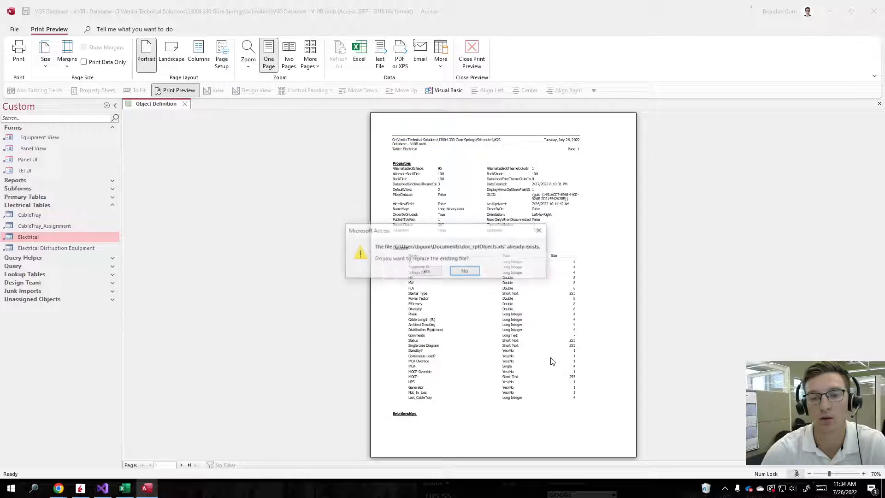
pyautogui.click(426, 272)
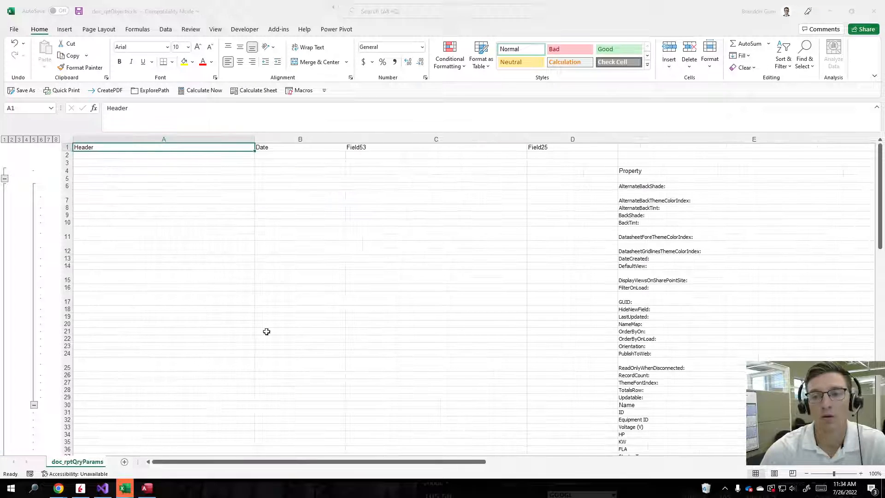
# Copy the Electrical field names, types and sizes in E31:G57 to cell A1 of a new sheet
pyautogui.scroll(-6, 346, 279)
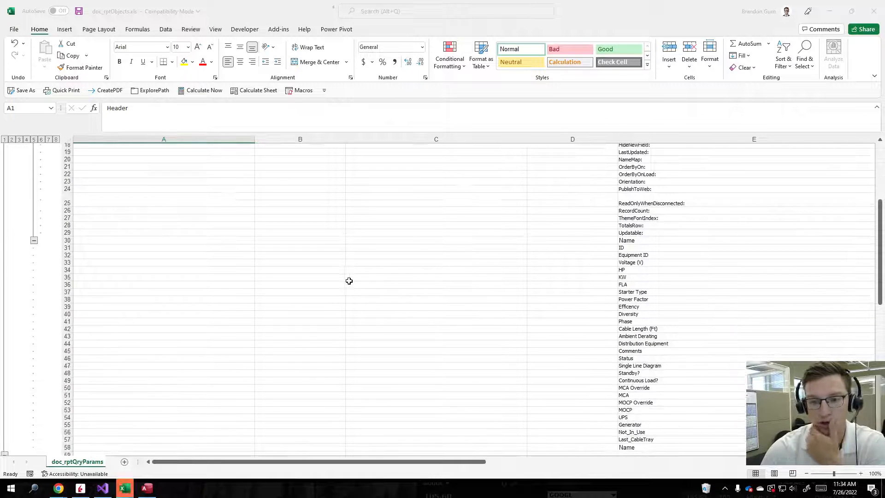
pyautogui.scroll(-2, 377, 282)
pyautogui.moveTo(467, 462); pyautogui.dragTo(575, 446)
pyautogui.click(405, 208)
pyautogui.click(380, 200)
pyautogui.moveTo(365, 194); pyautogui.dragTo(682, 195)
pyautogui.click(434, 208)
pyautogui.moveTo(389, 203)
pyautogui.mouseDown()
pyautogui.moveTo(533, 201)
pyautogui.moveTo(866, 227)
pyautogui.moveTo(198, 228)
pyautogui.moveTo(683, 214)
pyautogui.moveTo(687, 392)
pyautogui.mouseUp()
pyautogui.hotkey('ctrl', 'c')
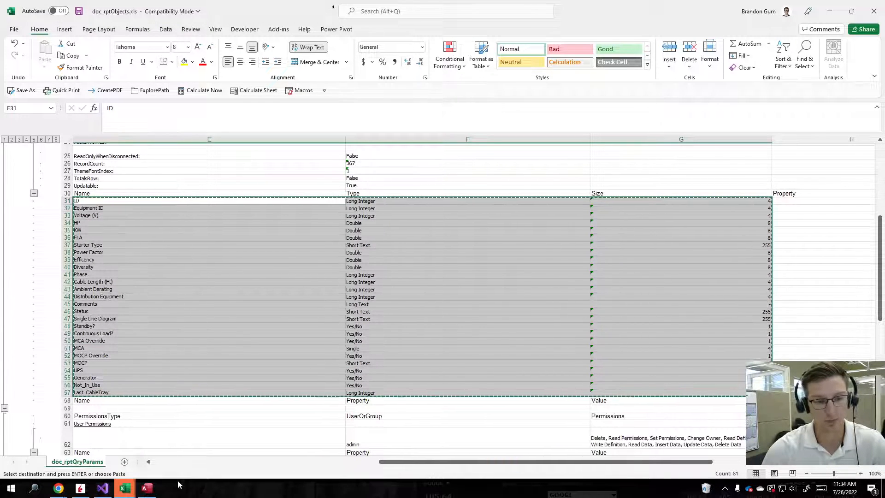
pyautogui.click(124, 462)
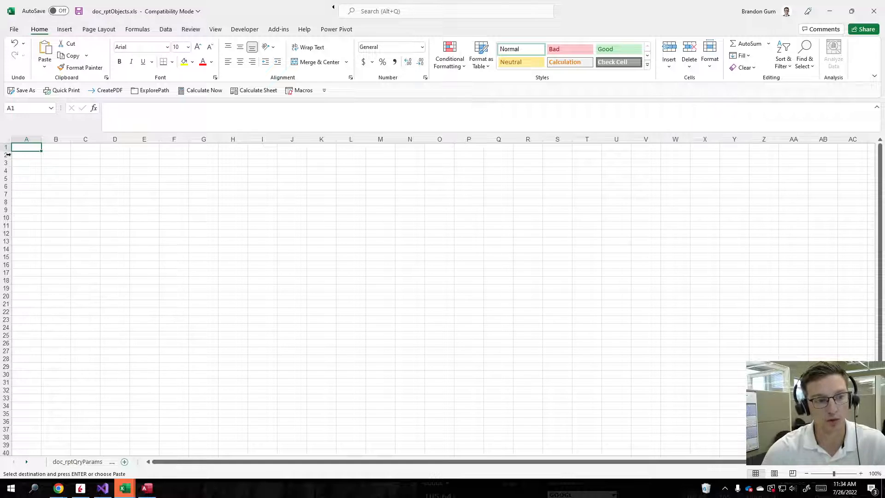
pyautogui.hotkey('ctrl', 'v')
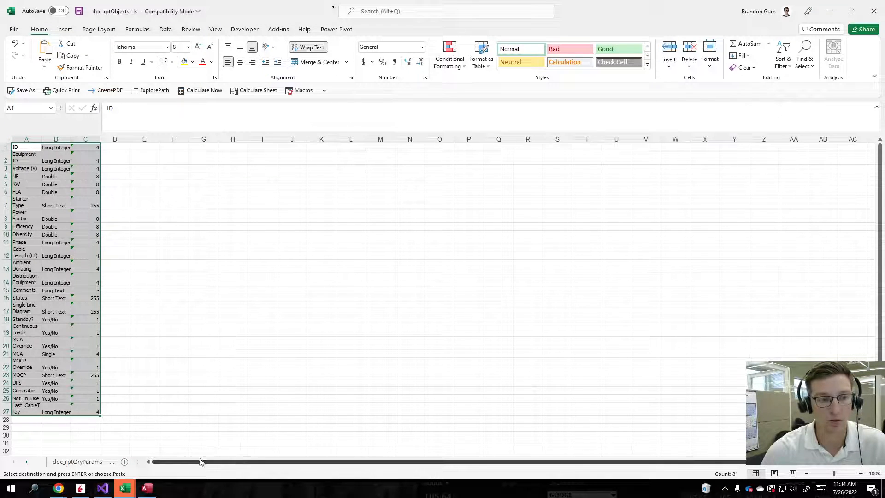
# Widen column B slightly and insert an empty row above the pasted data
pyautogui.moveTo(203, 278); pyautogui.dragTo(201, 268)
pyautogui.moveTo(71, 140); pyautogui.dragTo(75, 140)
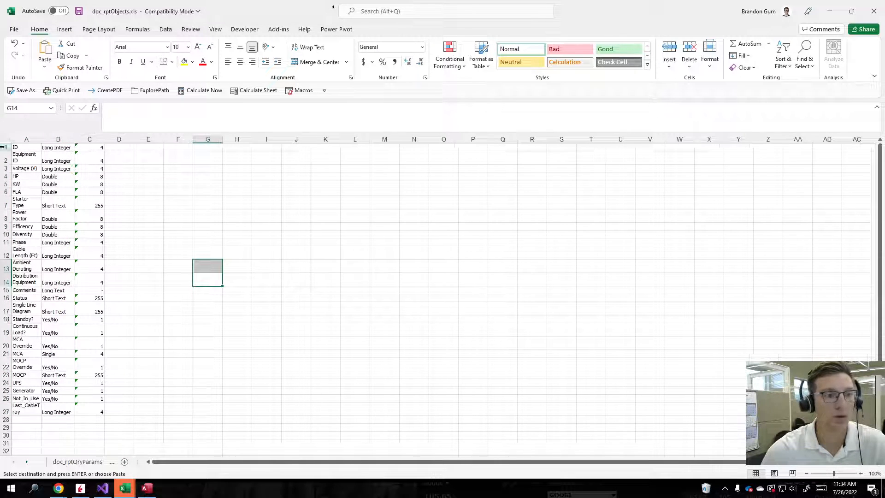
pyautogui.click(4, 147)
pyautogui.rightClick(3, 147)
pyautogui.click(28, 237)
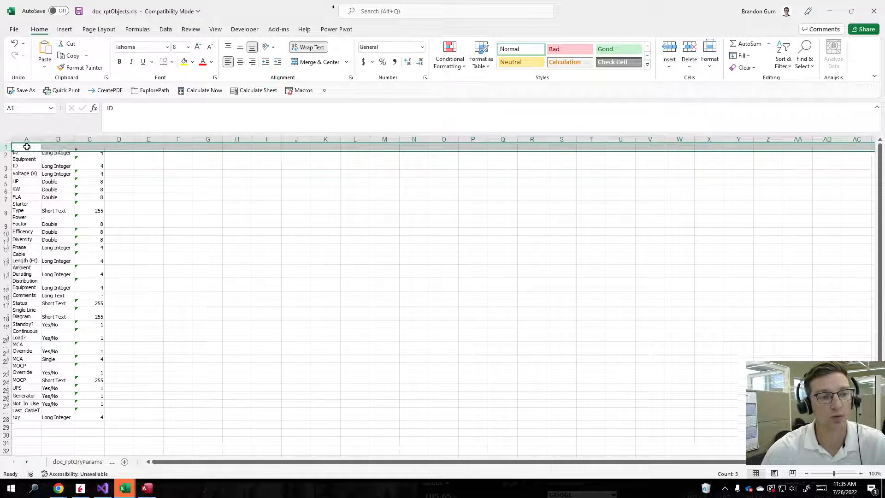
# Enter the heading "Original data" in A1 and merge and center it across A1:C1
pyautogui.moveTo(27, 147); pyautogui.dragTo(89, 146)
pyautogui.write('Original data')
pyautogui.press('Return')
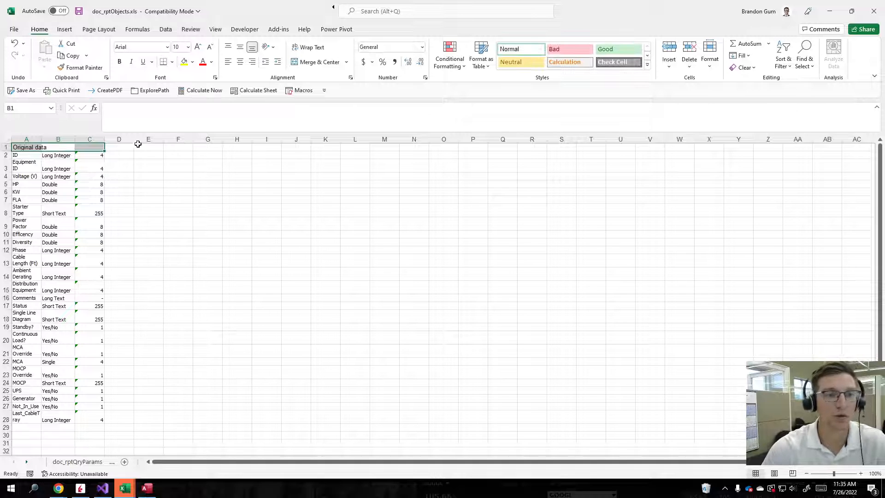
pyautogui.click(314, 61)
# Add the headings "Type Conversion" in D1 and "C# Generation" in E1, and widen column D to fit its heading
pyautogui.click(118, 147)
pyautogui.write('Type Conversion')
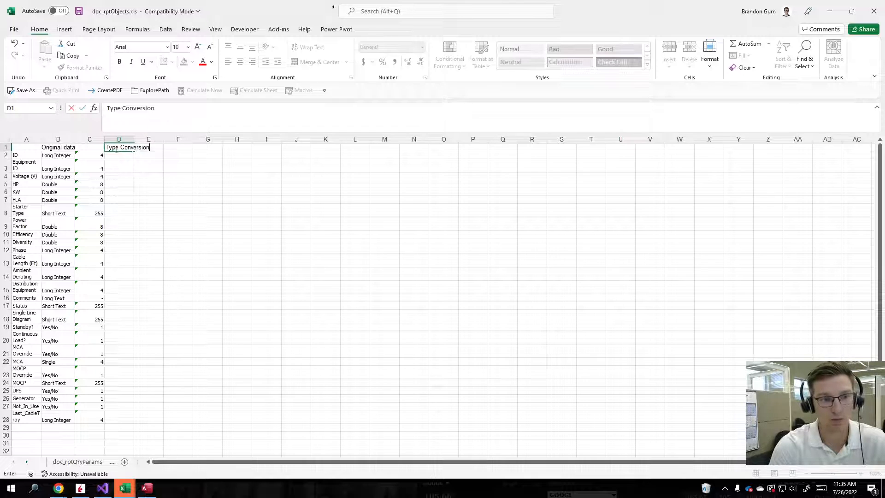
pyautogui.press('Return')
pyautogui.click(157, 149)
pyautogui.write('C# Generation')
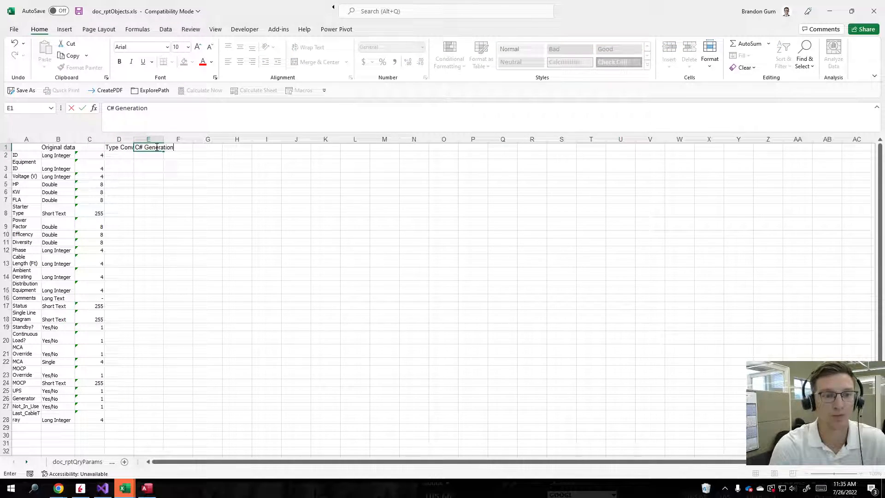
pyautogui.press('Return')
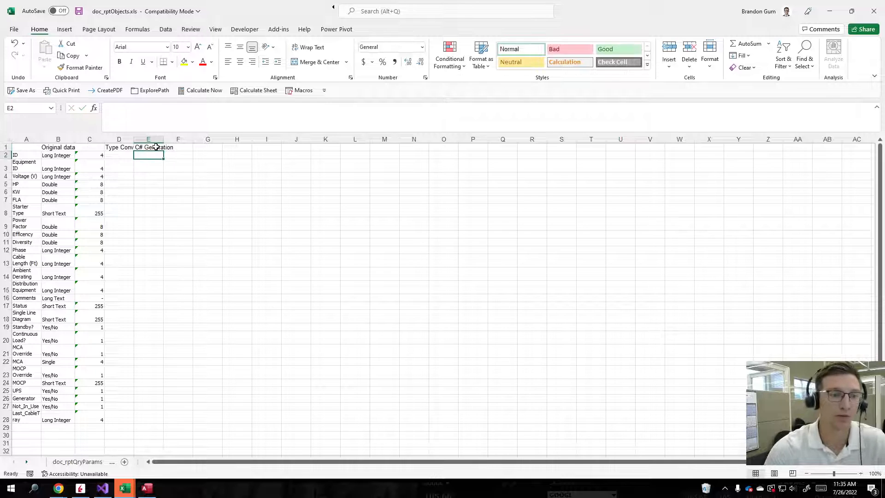
pyautogui.moveTo(136, 140); pyautogui.dragTo(164, 140)
pyautogui.click(238, 234)
# Add another sheet with the headings "Access Types" in A1 and "C# types" in B1
pyautogui.click(124, 461)
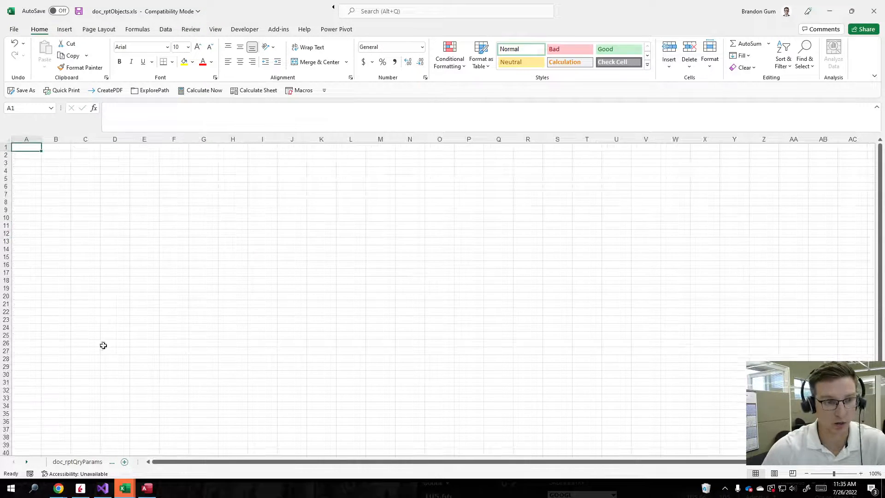
pyautogui.write('Ac')
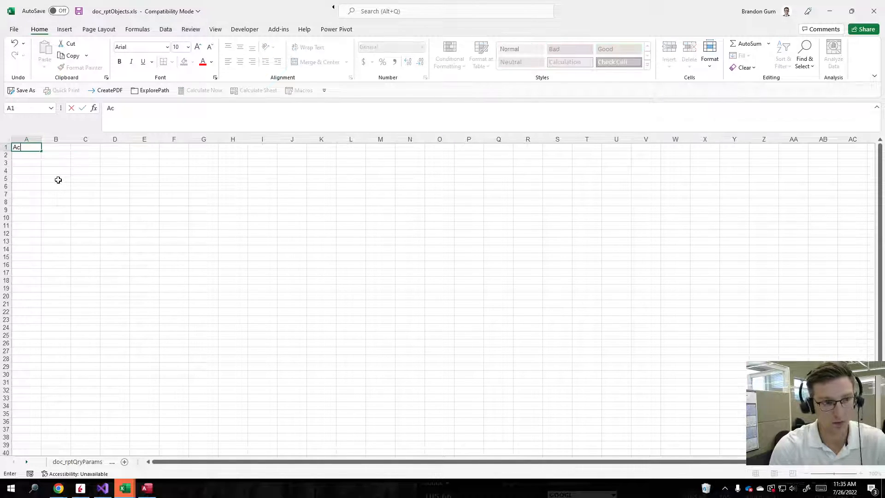
pyautogui.write('cess Types')
pyautogui.press('Tab')
pyautogui.write('C3')
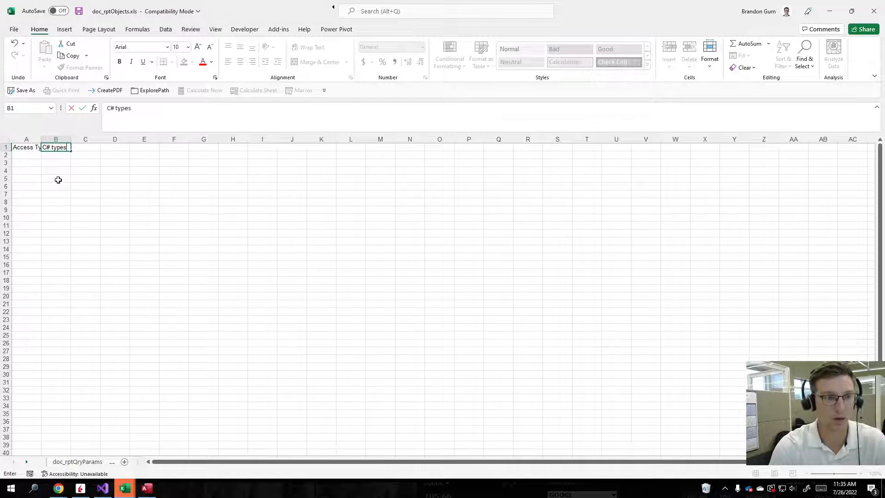
pyautogui.press('Return')
# Copy the data types in B2:B28 of Sheet1 to Sheet2, starting at cell A2 under Access Types
pyautogui.click(78, 462)
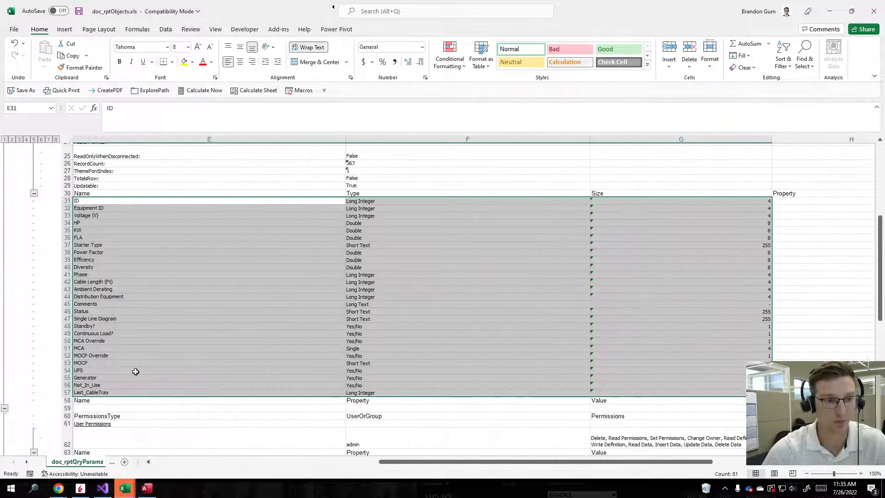
pyautogui.click(352, 223)
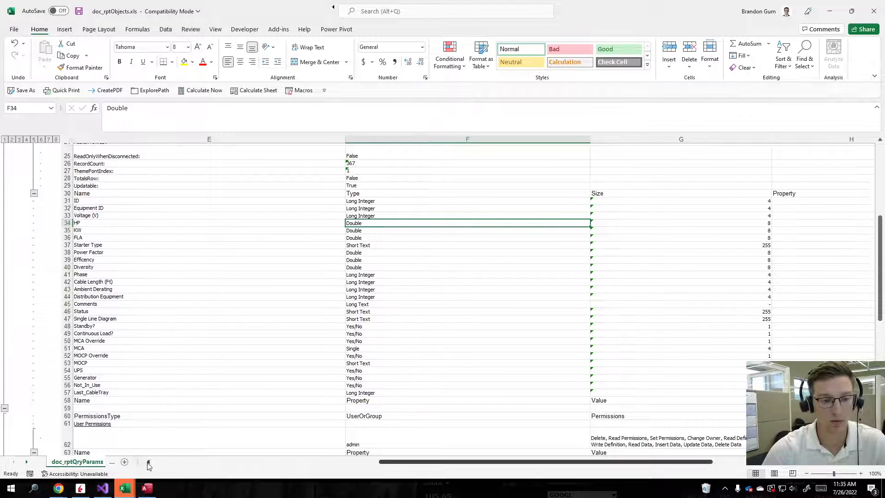
pyautogui.moveTo(137, 462); pyautogui.dragTo(315, 462)
pyautogui.click(123, 461)
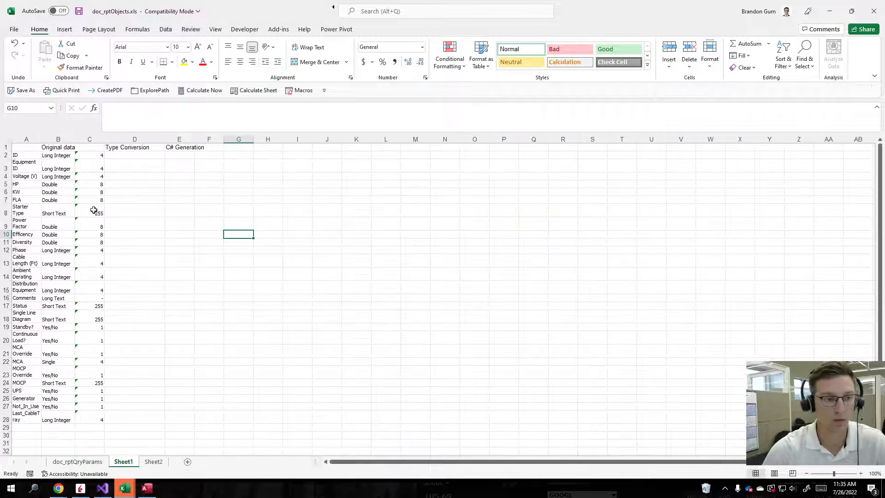
pyautogui.click(18, 155)
pyautogui.moveTo(18, 155); pyautogui.dragTo(20, 421)
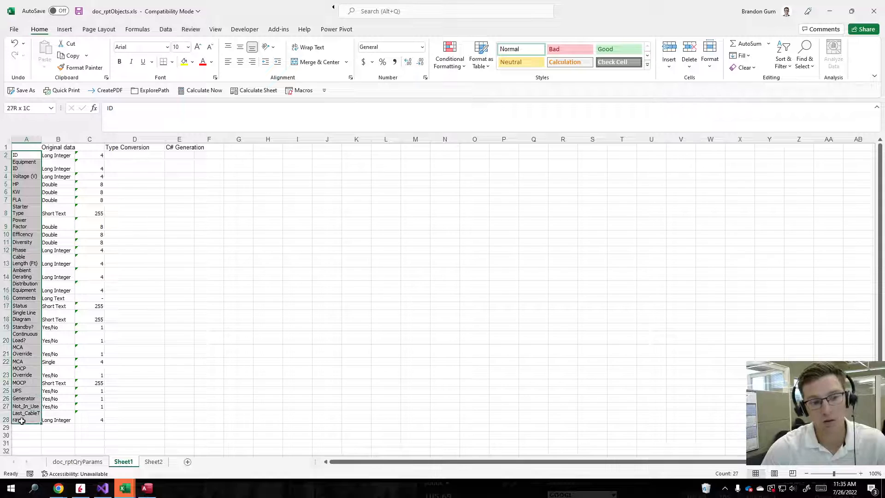
pyautogui.moveTo(56, 155); pyautogui.dragTo(57, 419)
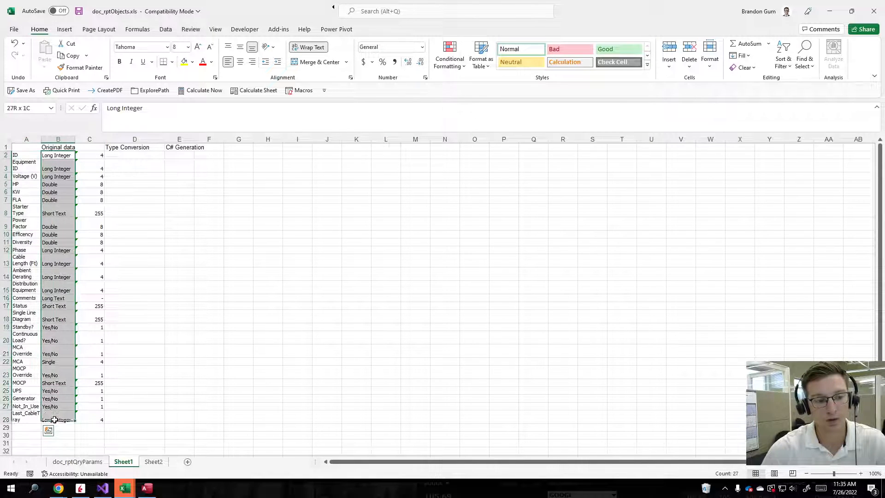
pyautogui.hotkey('ctrl', 'c')
pyautogui.click(151, 461)
pyautogui.click(32, 156)
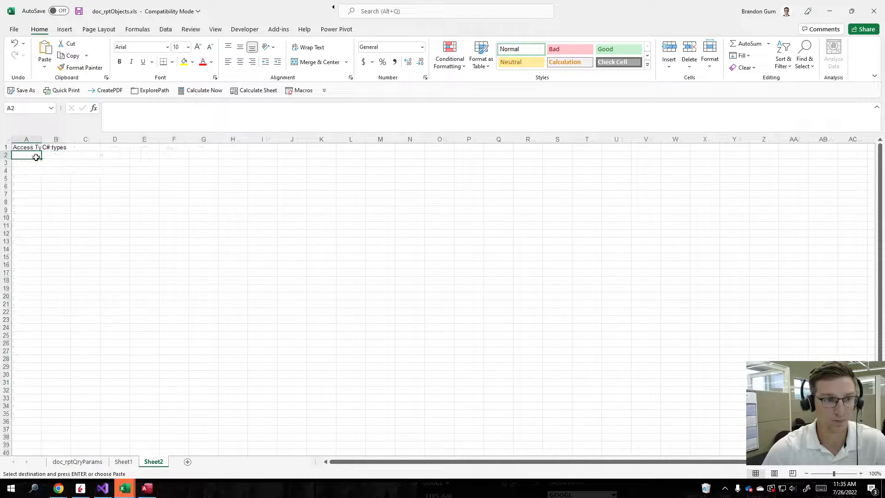
pyautogui.hotkey('ctrl', 'v')
# Remove the duplicates from the Access type list on Sheet2, expanding the selection to the adjacent column
pyautogui.click(165, 29)
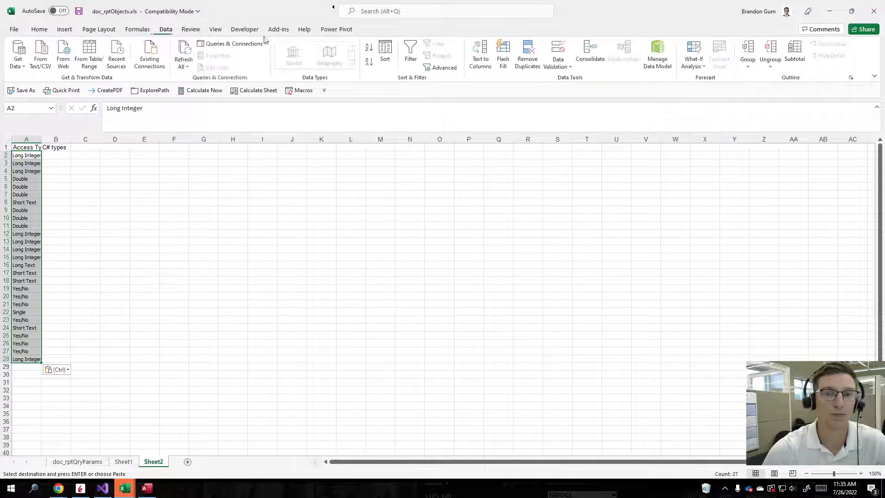
pyautogui.hotkey('alt', 'a')
pyautogui.press('m')
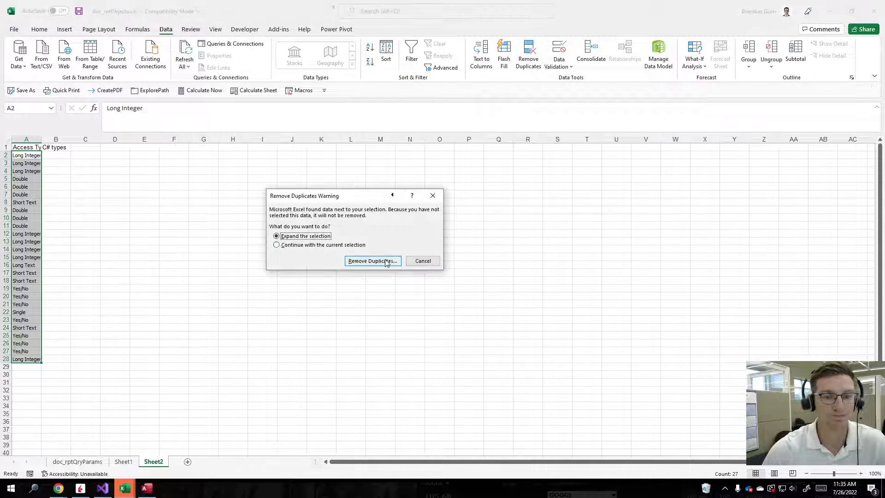
pyautogui.click(376, 259)
pyautogui.click(395, 290)
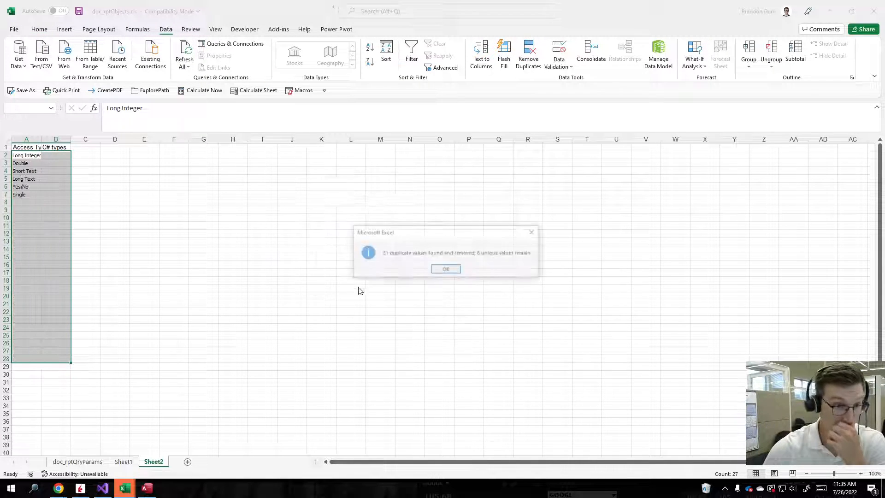
pyautogui.click(446, 269)
# Widen column A to show the full Access Types heading and select the first cell under C# types
pyautogui.click(97, 192)
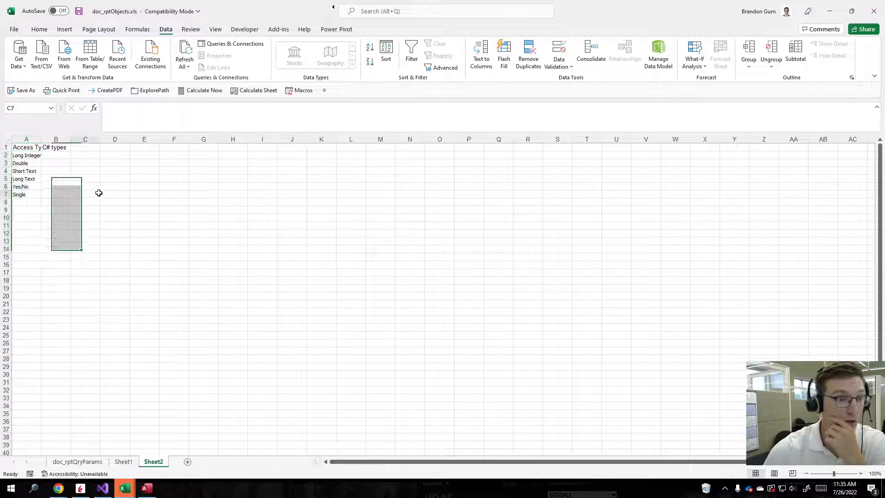
pyautogui.moveTo(46, 135); pyautogui.dragTo(79, 137)
pyautogui.click(93, 155)
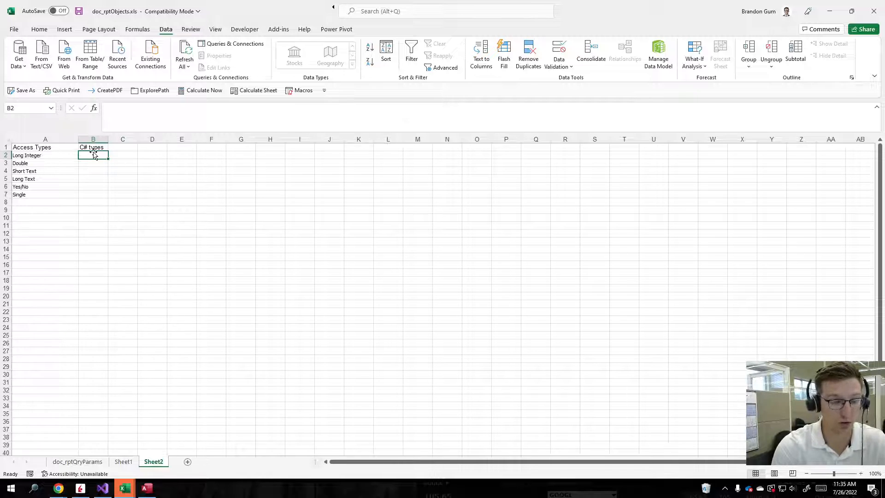
# Enter the C# types int, double, string, string, bool and int in B2:B7 of Sheet2 beside the matching Access types
pyautogui.write('int')
pyautogui.press('Return')
pyautogui.write('dobu')
pyautogui.press('BackSpace')
pyautogui.press('BackSpace')
pyautogui.press('BackSpace')
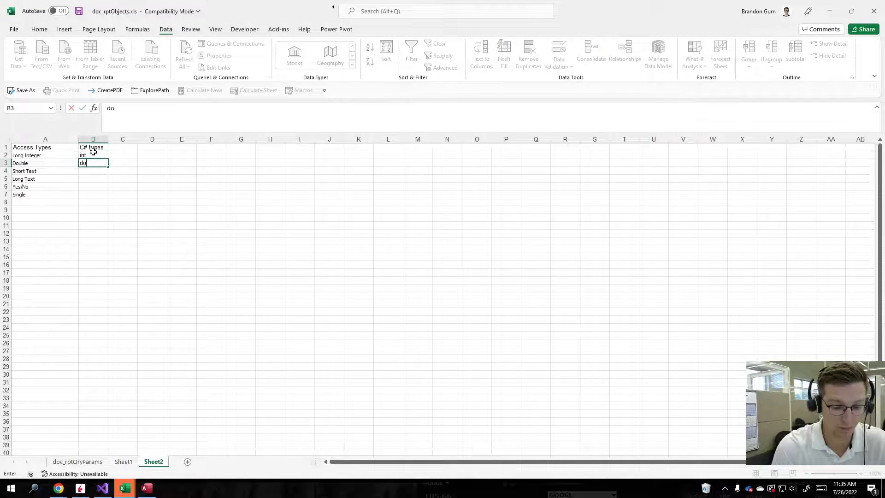
pyautogui.press('Return')
pyautogui.write('string')
pyautogui.press('Return')
pyautogui.write('string')
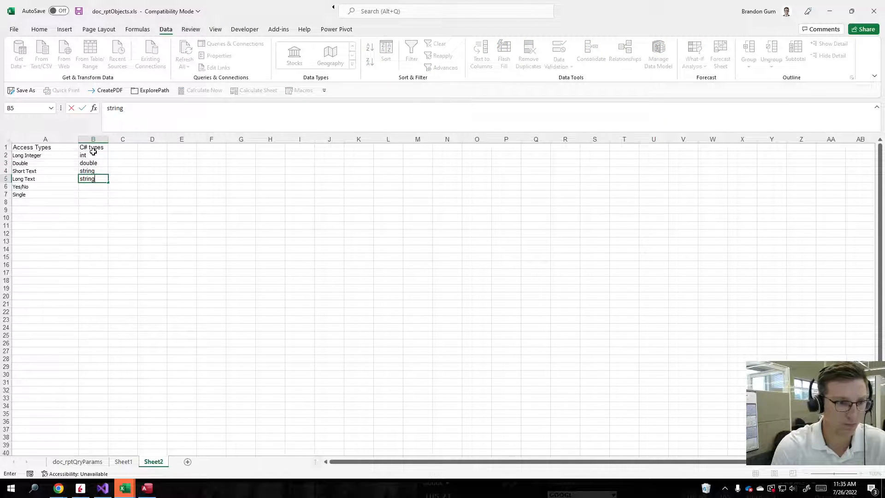
pyautogui.press('Return')
pyautogui.write('bool')
pyautogui.press('Return')
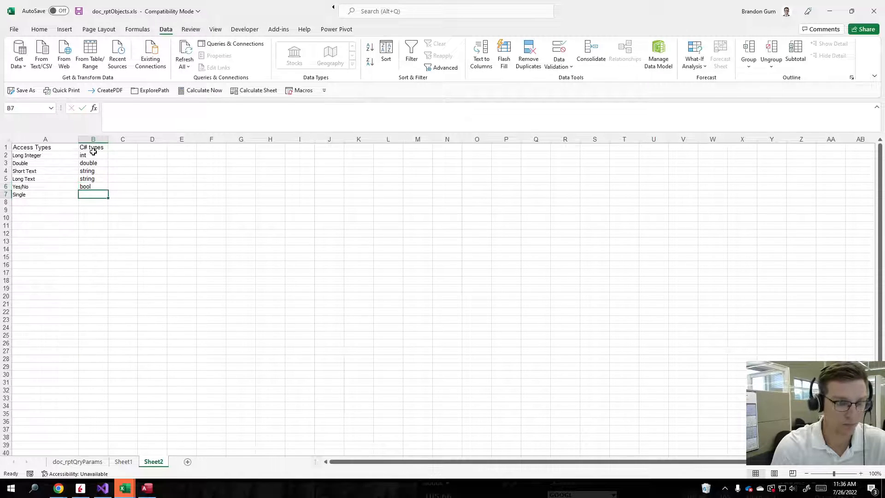
pyautogui.write('int')
pyautogui.press('Return')
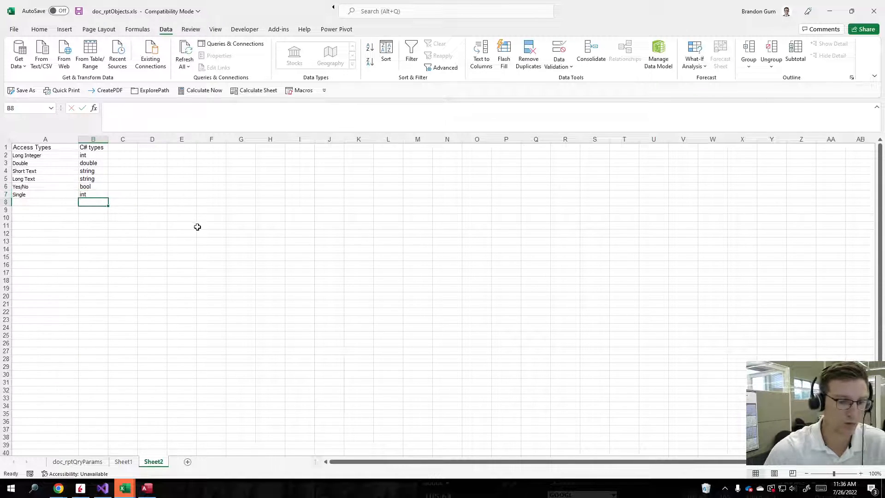
# Enter =VLOOKUP(B2,Sheet2!A2:B7,2,FALSE) in D2 of Sheet1 under Type Conversion
pyautogui.click(123, 462)
pyautogui.click(135, 156)
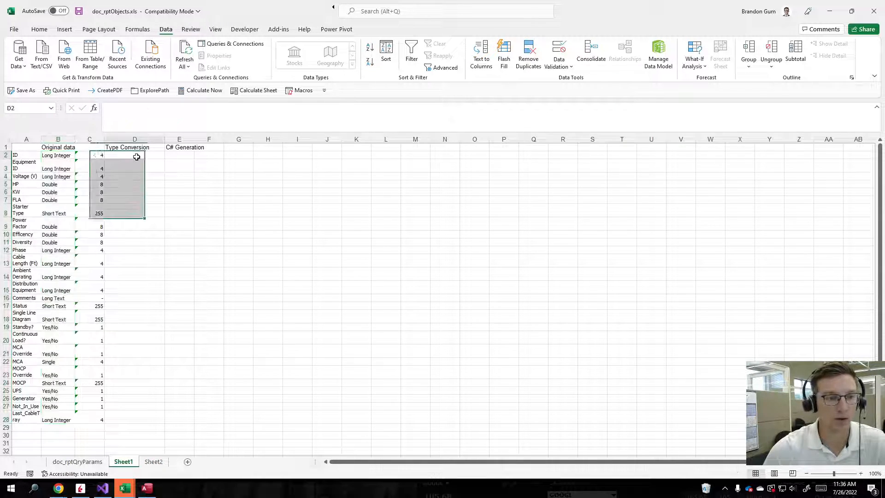
pyautogui.write('=')
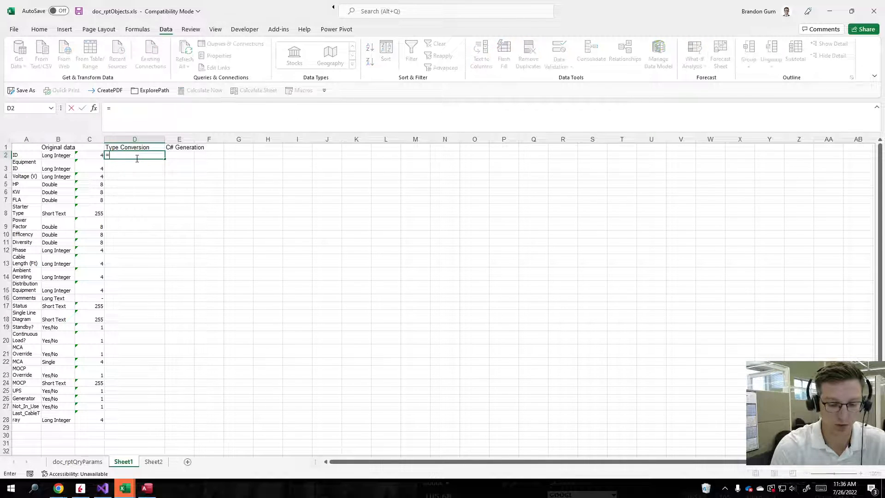
pyautogui.write('vLOOKUP(')
pyautogui.press('Tab')
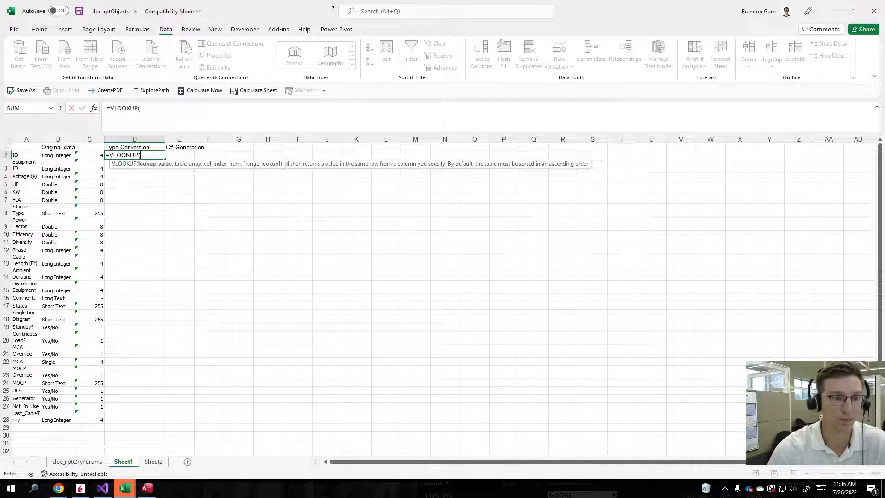
pyautogui.click(63, 155)
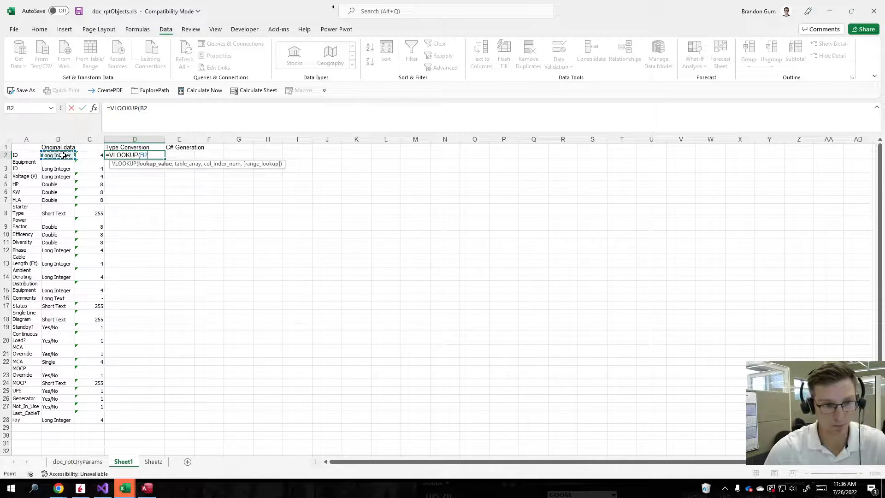
pyautogui.write(',')
pyautogui.click(153, 461)
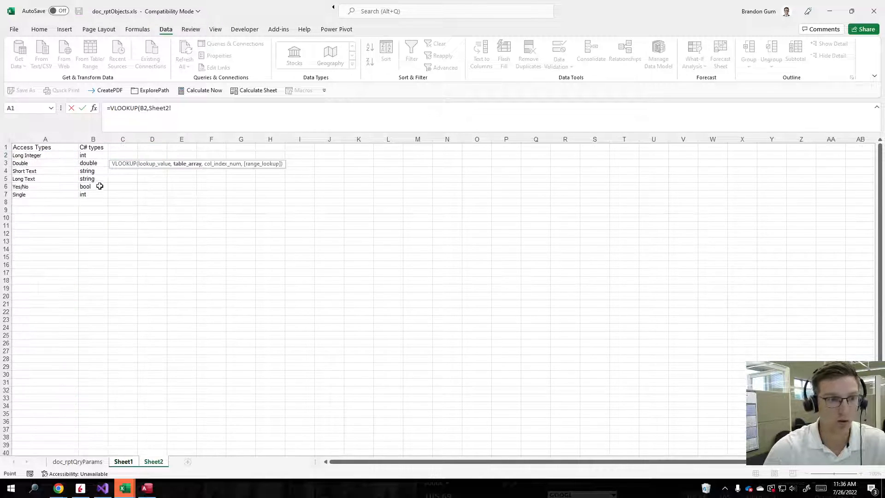
pyautogui.moveTo(21, 155); pyautogui.dragTo(93, 193)
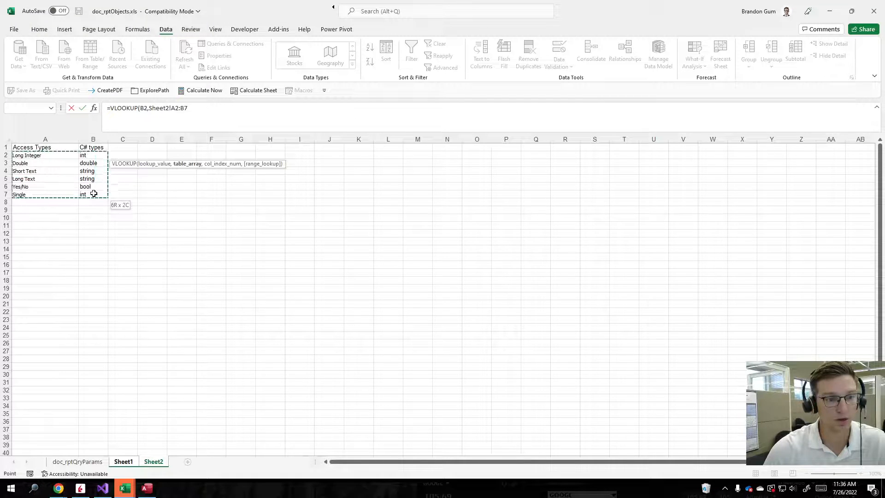
pyautogui.write(',')
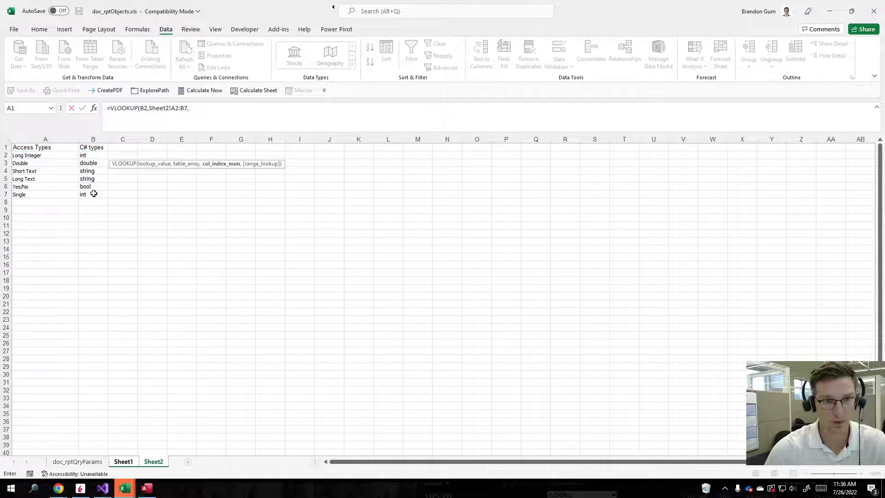
pyautogui.write('2,')
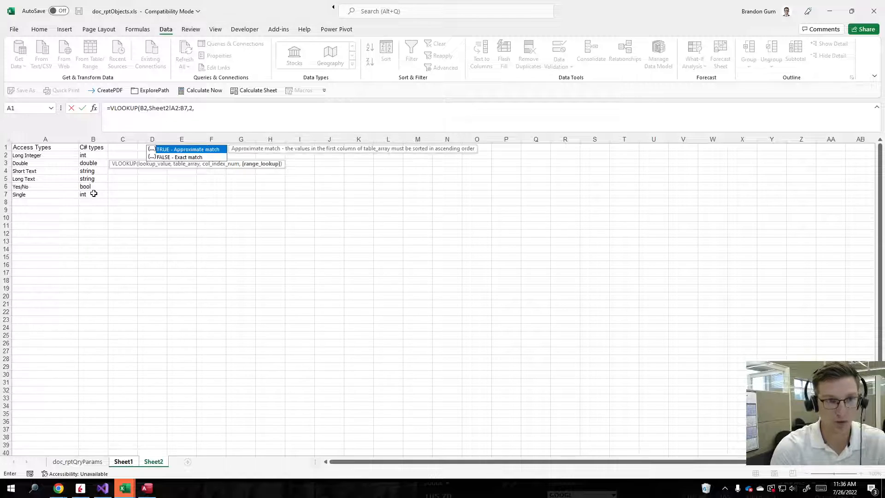
pyautogui.press('Down')
pyautogui.press('Tab')
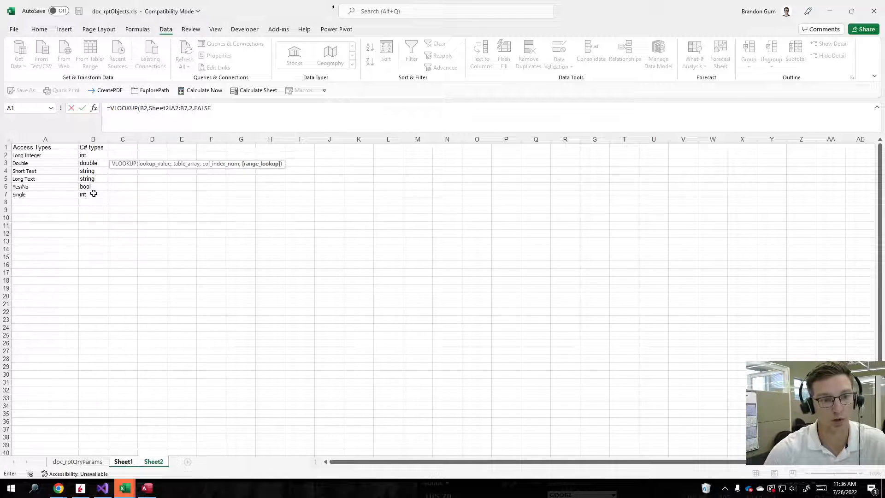
pyautogui.press('Return')
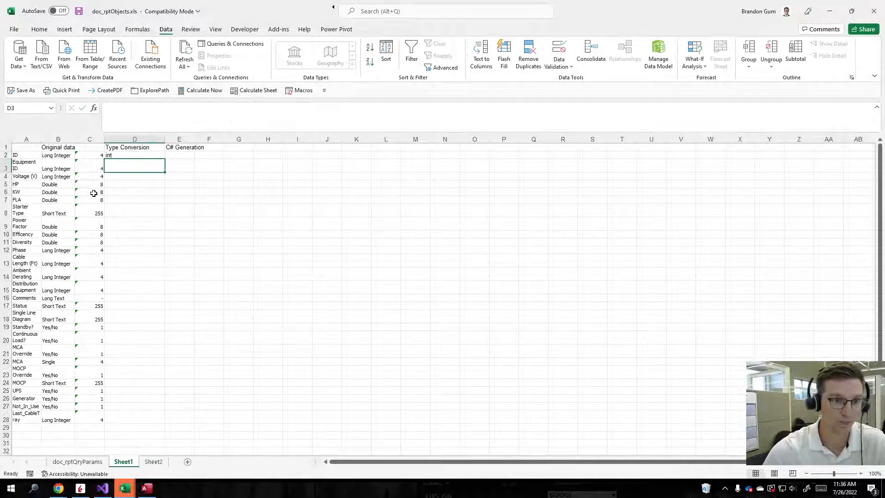
# Try to fill the VLOOKUP formula from D2 down to D28 with the relative lookup range
pyautogui.click(131, 156)
pyautogui.moveTo(165, 159); pyautogui.dragTo(161, 421)
pyautogui.click(160, 157)
pyautogui.hotkey('ctrl', 'z')
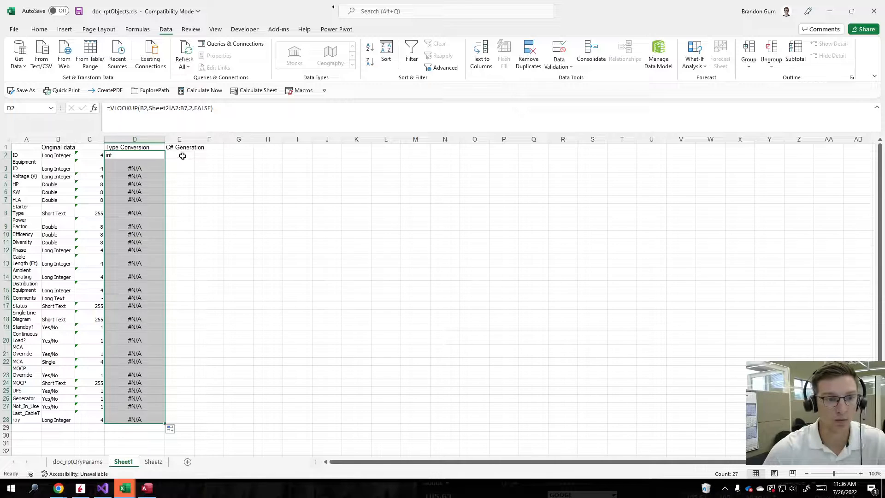
# Make the lookup range in D2's formula absolute as Sheet2!$A$2:$B$7 and fill the formula down to D28
pyautogui.click(182, 156)
pyautogui.click(140, 156)
pyautogui.click(175, 109)
pyautogui.write('$')
pyautogui.press('Right')
pyautogui.write('$A$')
pyautogui.press('Right')
pyautogui.write('$')
pyautogui.press('Return')
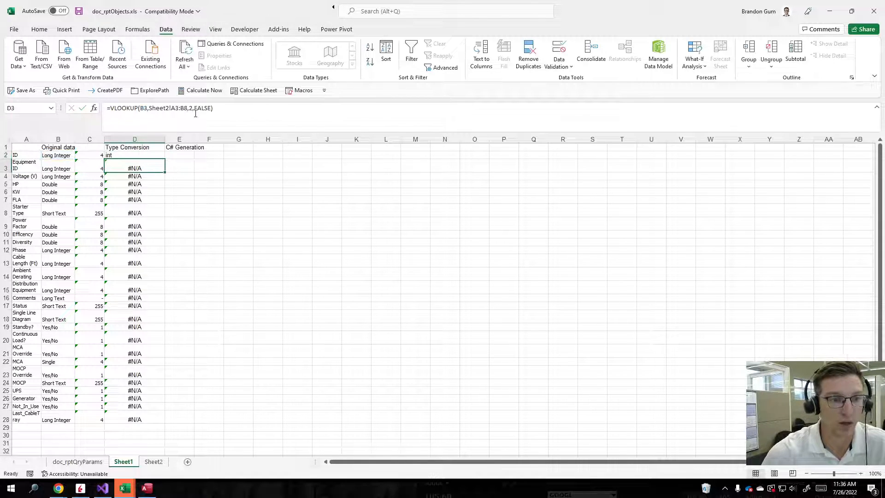
pyautogui.click(139, 156)
pyautogui.moveTo(165, 159); pyautogui.dragTo(184, 428)
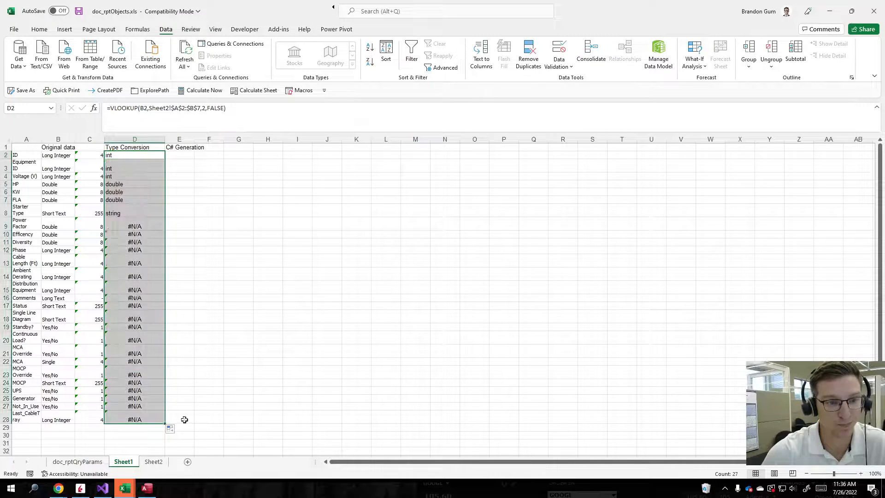
# Enter =CONCAT("public ",D2, " ",A2) in E2 under C# Generation
pyautogui.click(180, 162)
pyautogui.click(188, 155)
pyautogui.write('=conc')
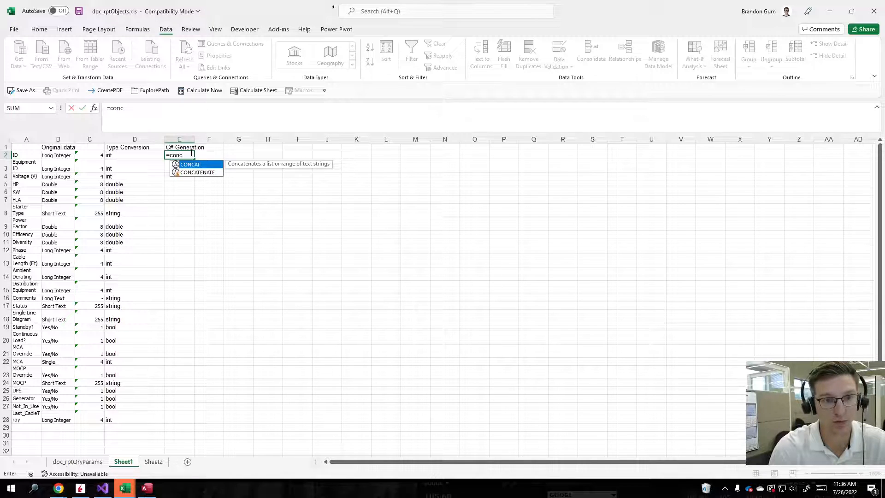
pyautogui.press('Tab')
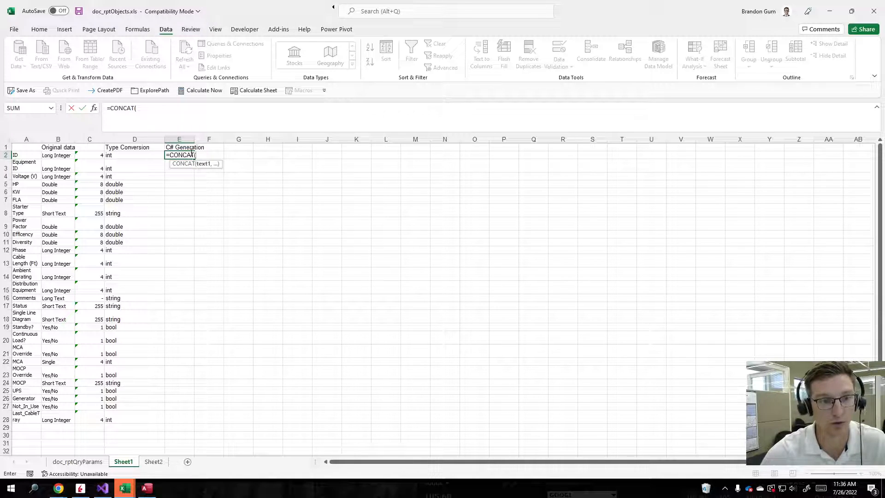
pyautogui.click(125, 154)
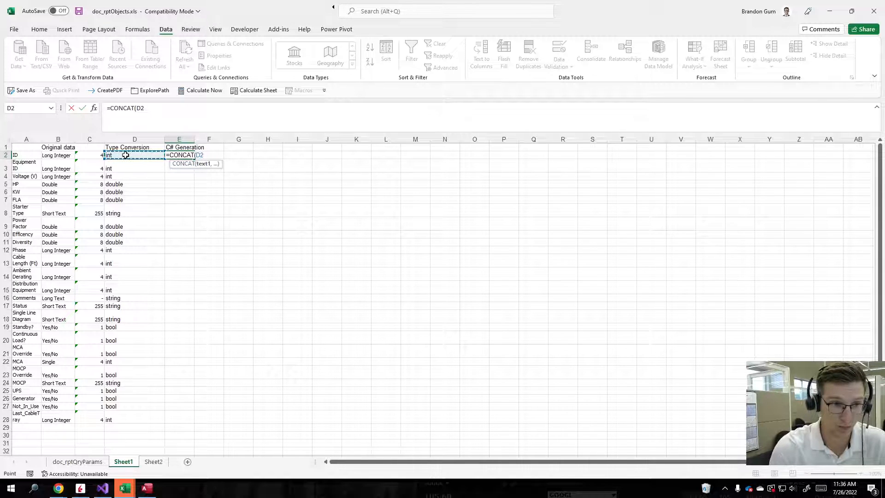
pyautogui.press('BackSpace')
pyautogui.press('BackSpace')
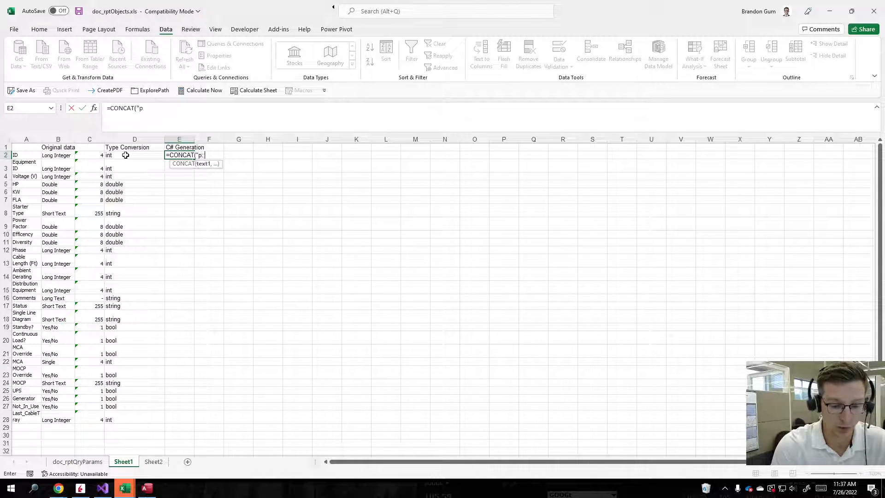
pyautogui.write(',')
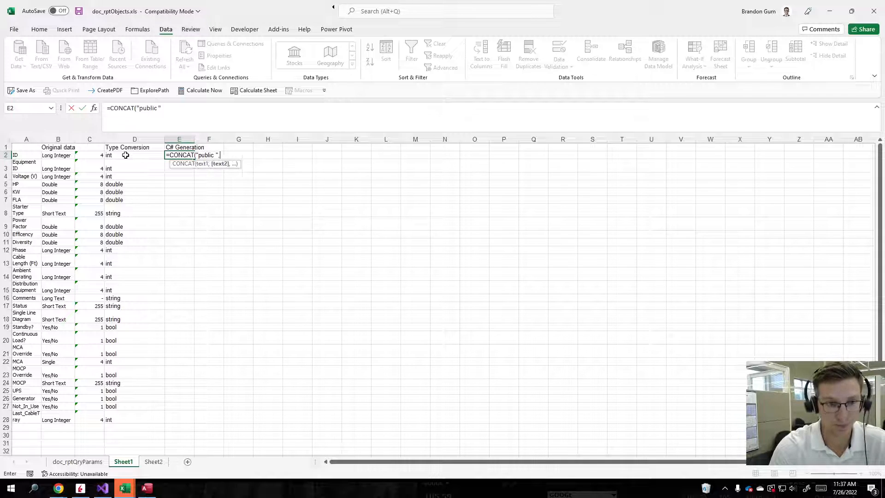
pyautogui.click(115, 153)
pyautogui.write(', " ",')
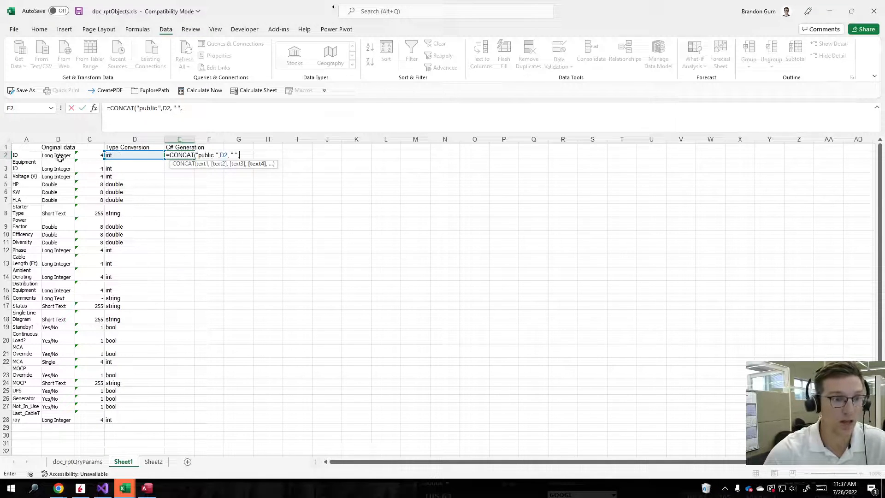
pyautogui.click(24, 156)
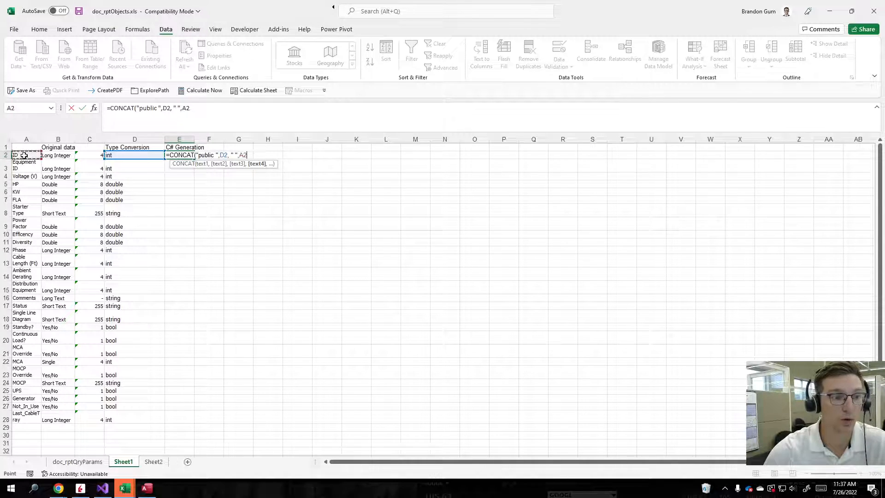
pyautogui.write(')')
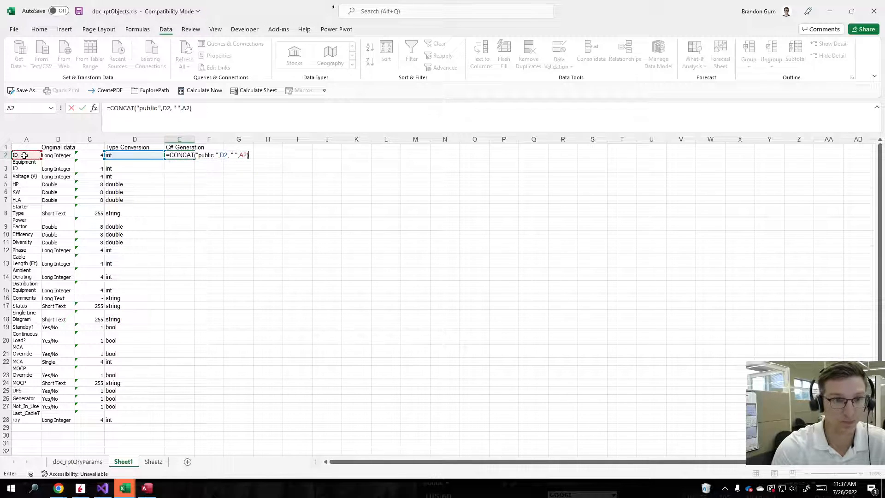
pyautogui.press('Return')
# Widen column E to fit the generated declarations and fill the CONCAT formula from E2 down to E28
pyautogui.moveTo(196, 136); pyautogui.dragTo(226, 420)
pyautogui.click(185, 156)
pyautogui.moveTo(212, 142); pyautogui.dragTo(265, 141)
pyautogui.click(337, 252)
pyautogui.moveTo(197, 156); pyautogui.dragTo(198, 420)
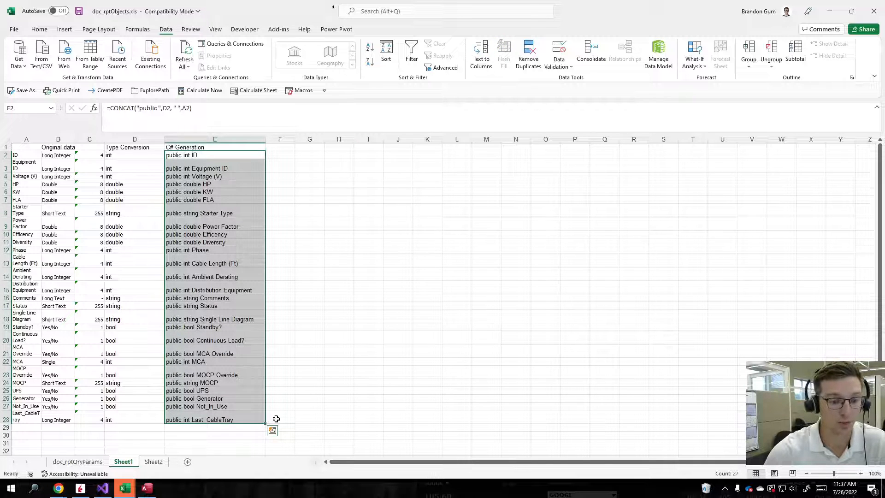